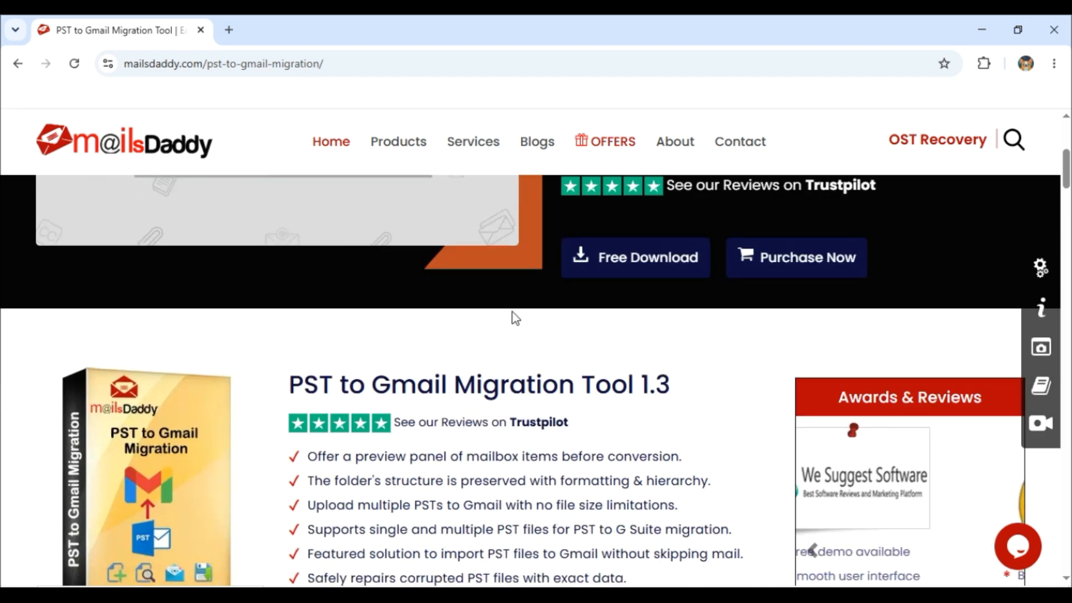
# Step: Download the free PST to Gmail migration package and extract the zip file in the Downloads folder
pyautogui.scroll(-5, 548, 322)
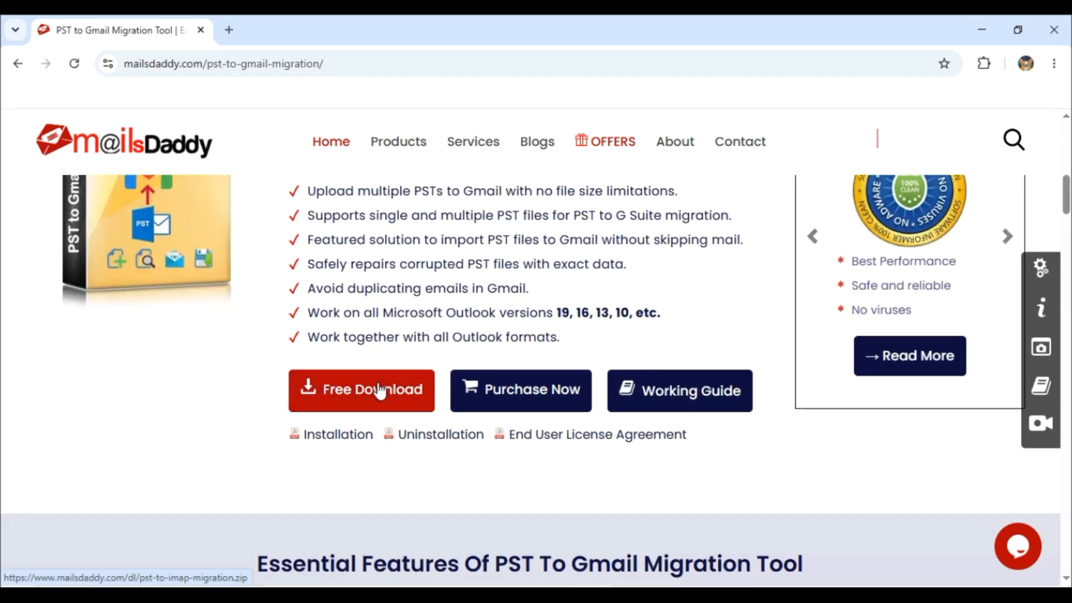
pyautogui.click(380, 390)
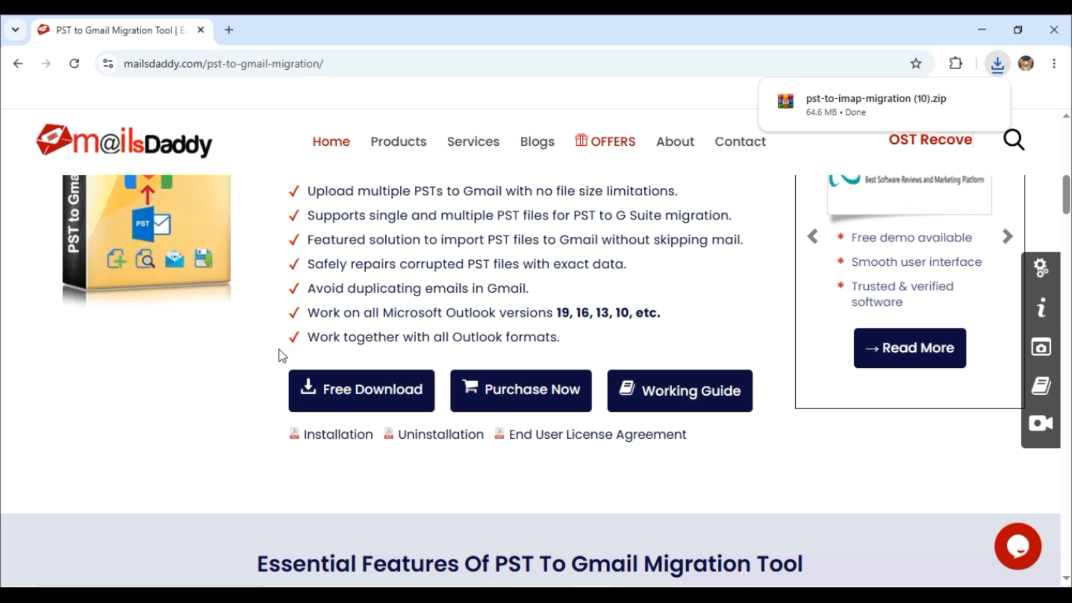
pyautogui.click(66, 202)
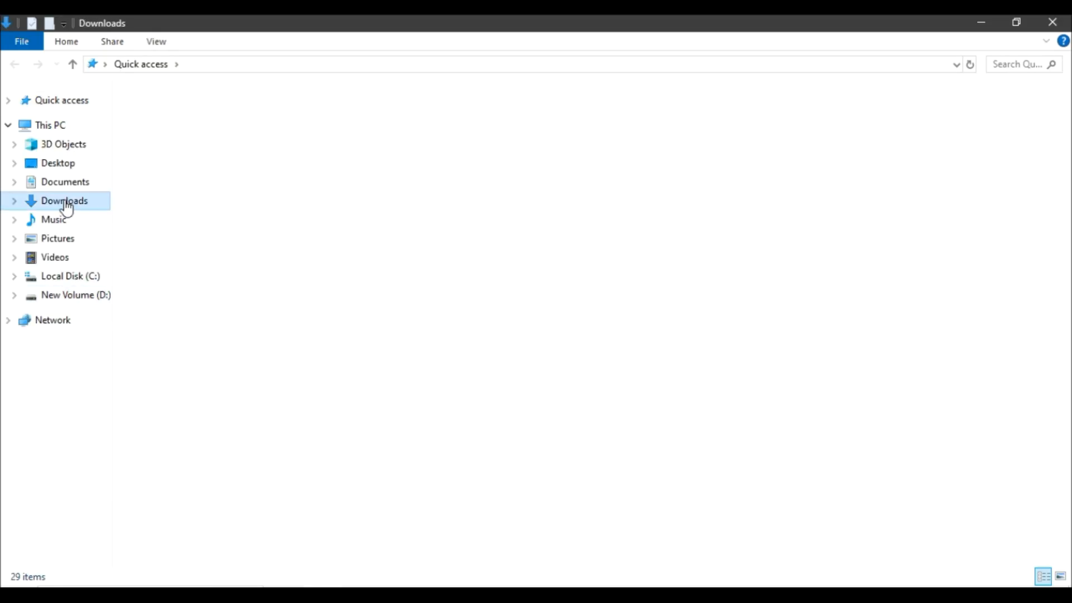
pyautogui.rightClick(211, 179)
pyautogui.click(254, 291)
# Step: Install the MailsDaddy PST to IMAP Migration Tool into the existing destination folder and launch it once setup is complete
pyautogui.click(339, 413)
pyautogui.click(682, 460)
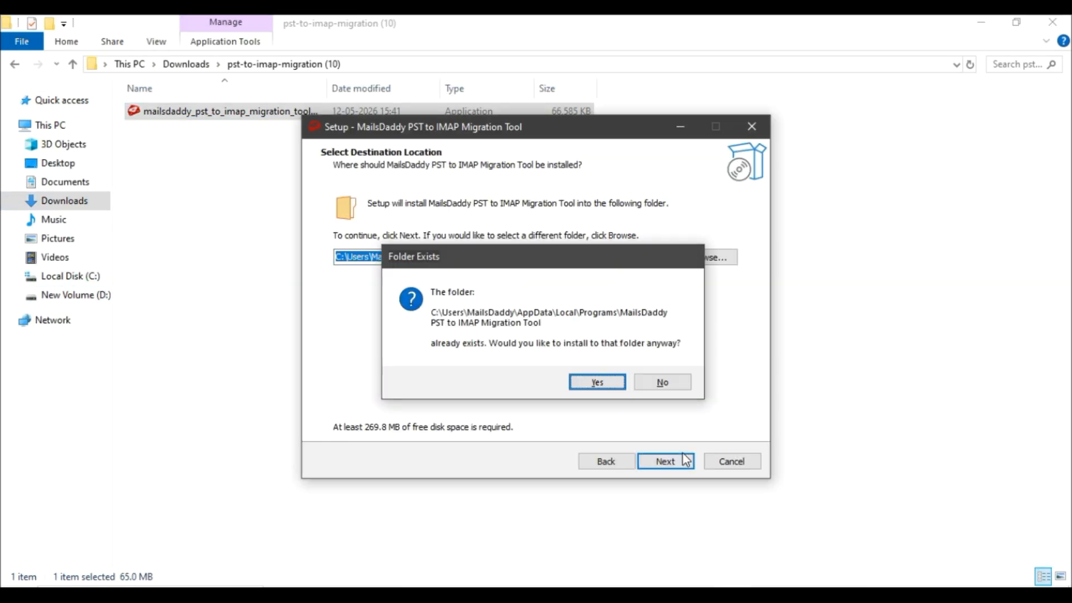
pyautogui.press('Return')
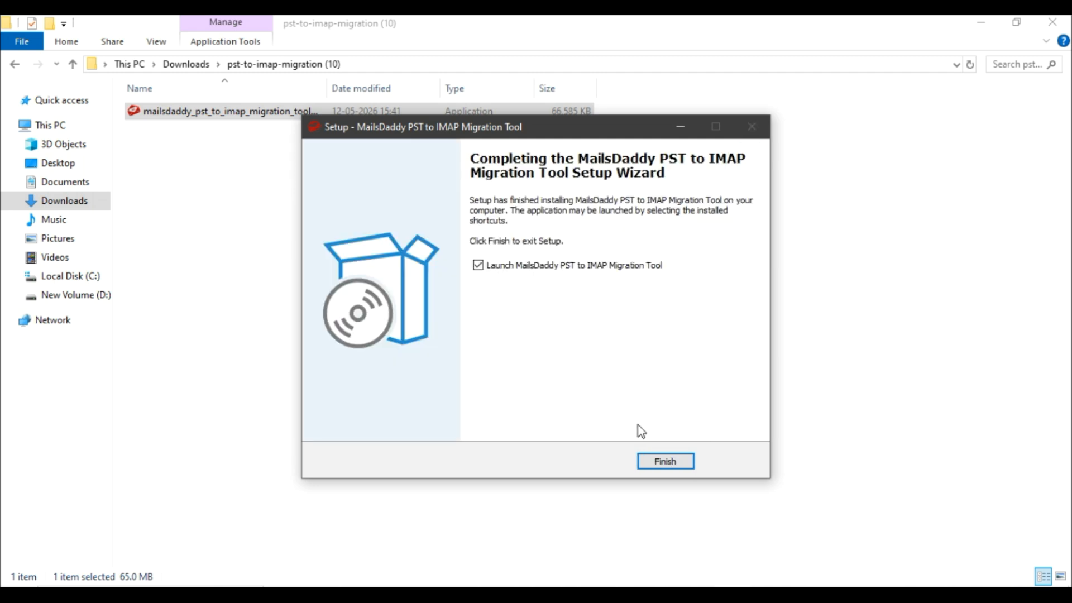
pyautogui.click(651, 467)
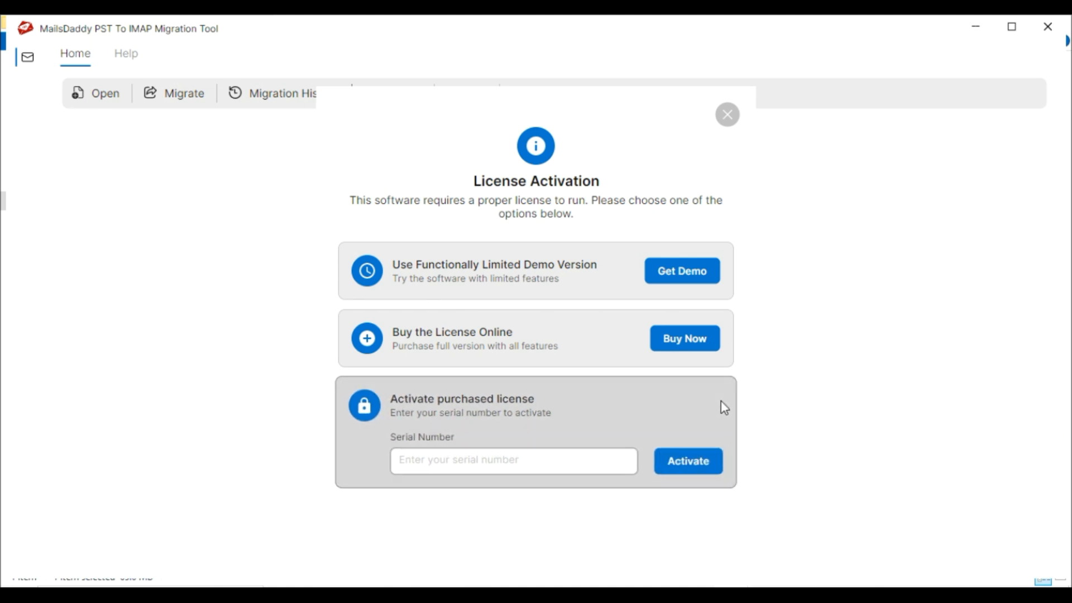
# Step: Activate the purchased license by pasting its serial number and let the software restart
pyautogui.hotkey('alt', 'Tab')
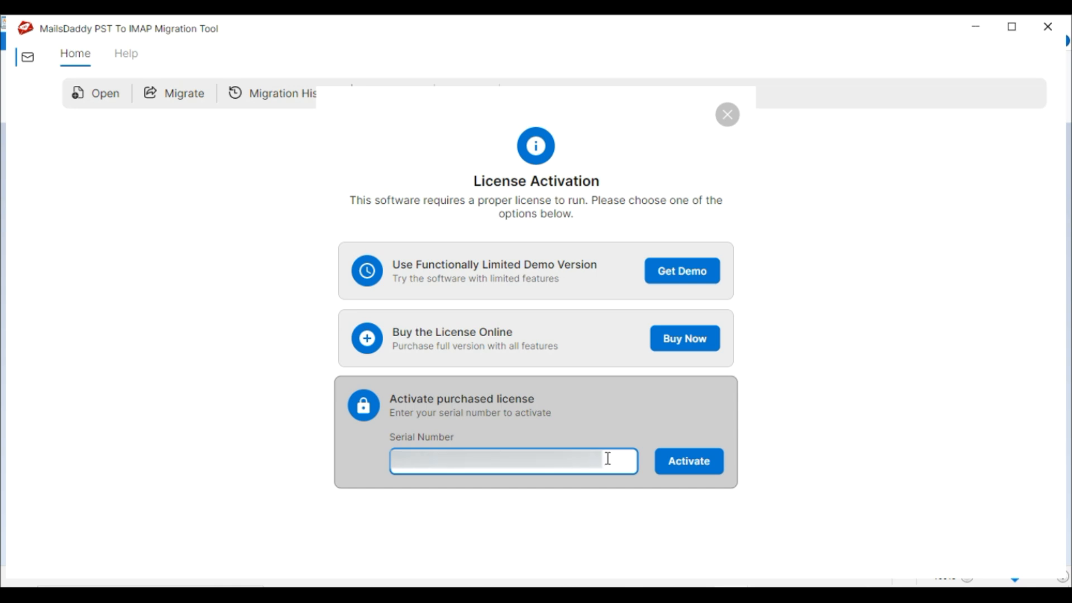
pyautogui.click(695, 469)
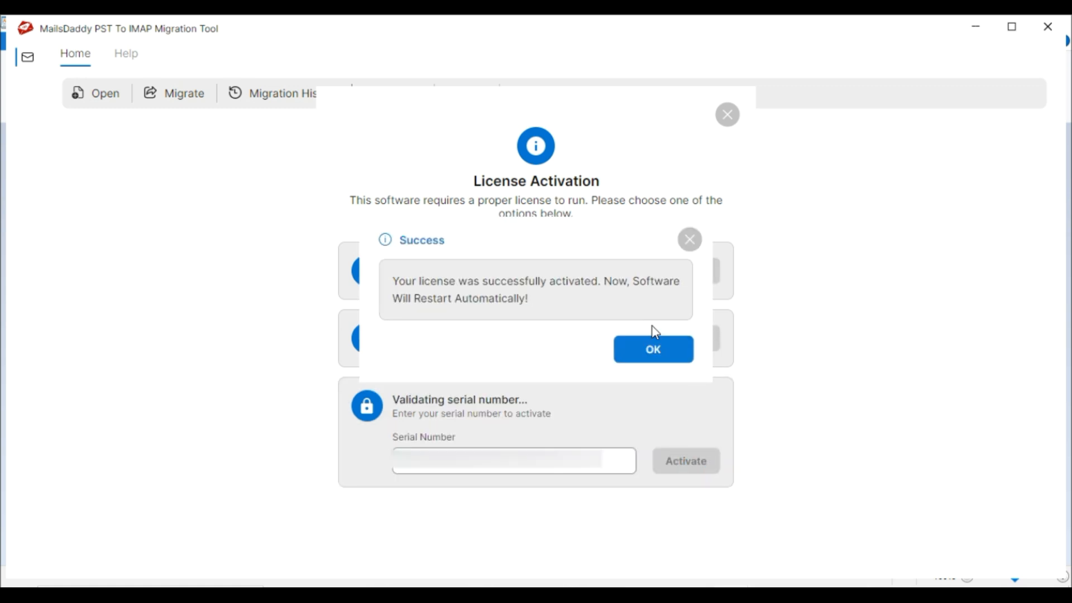
pyautogui.click(649, 349)
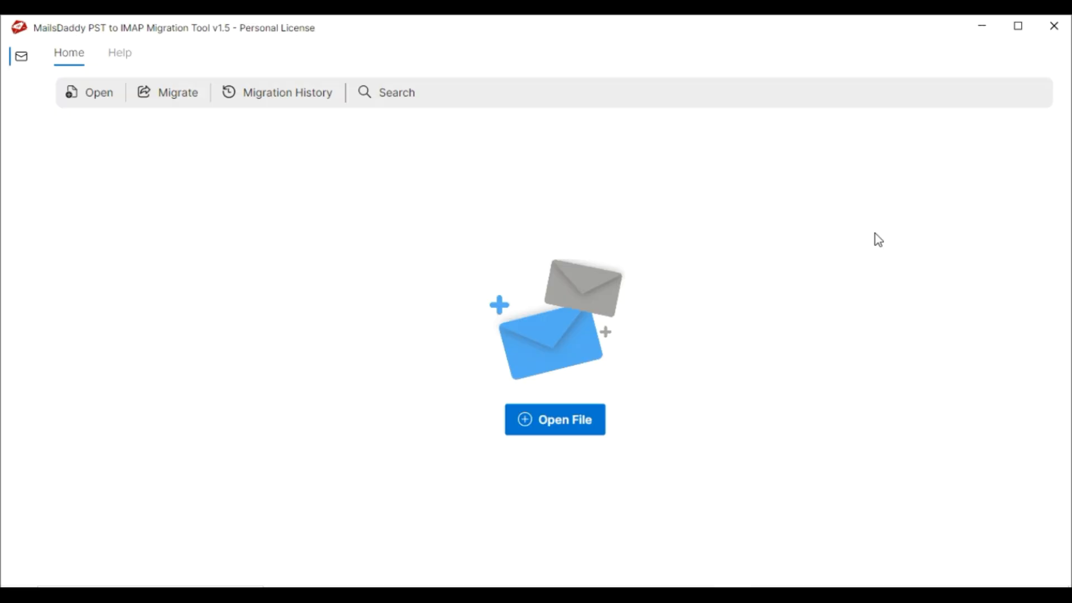
# Step: Open test1.pst from the pst file folder inside testing files on the D: drive and preview the Quora Digest message
pyautogui.click(576, 417)
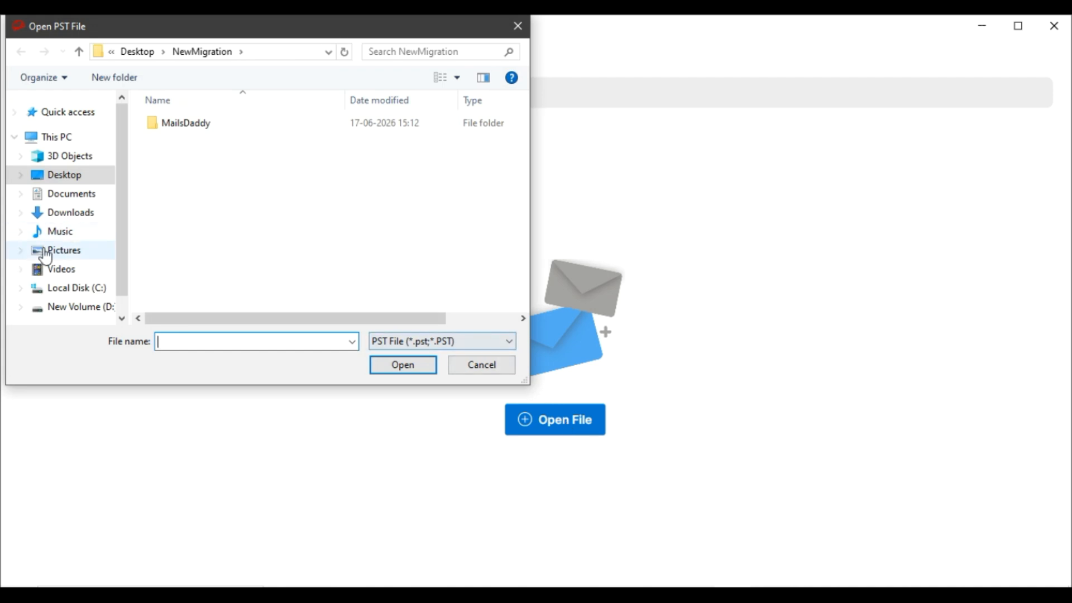
pyautogui.scroll(-2, 81, 305)
pyautogui.click(94, 273)
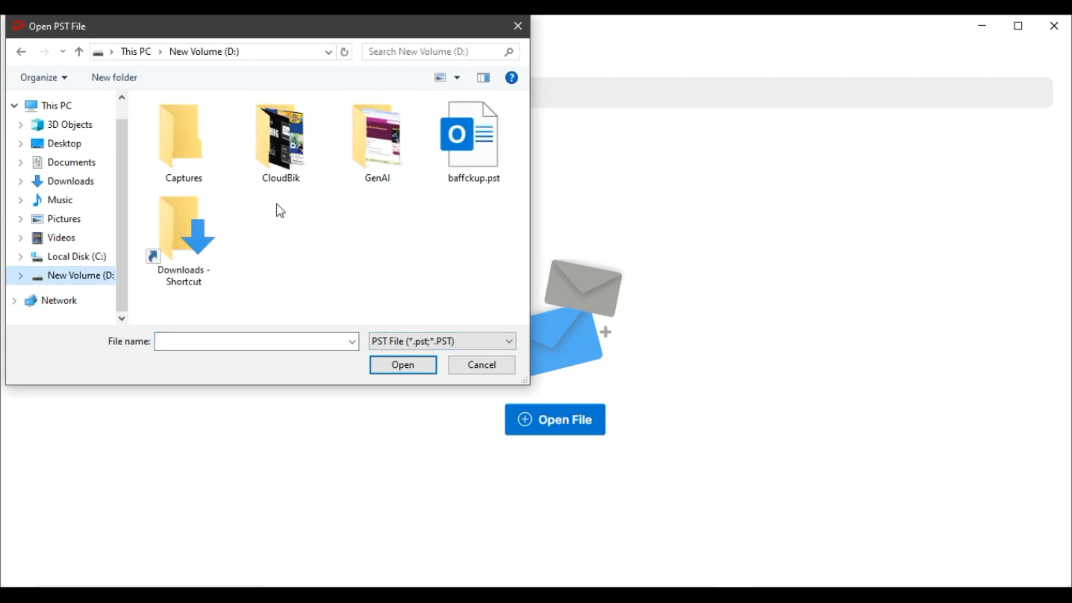
pyautogui.scroll(-2, 331, 219)
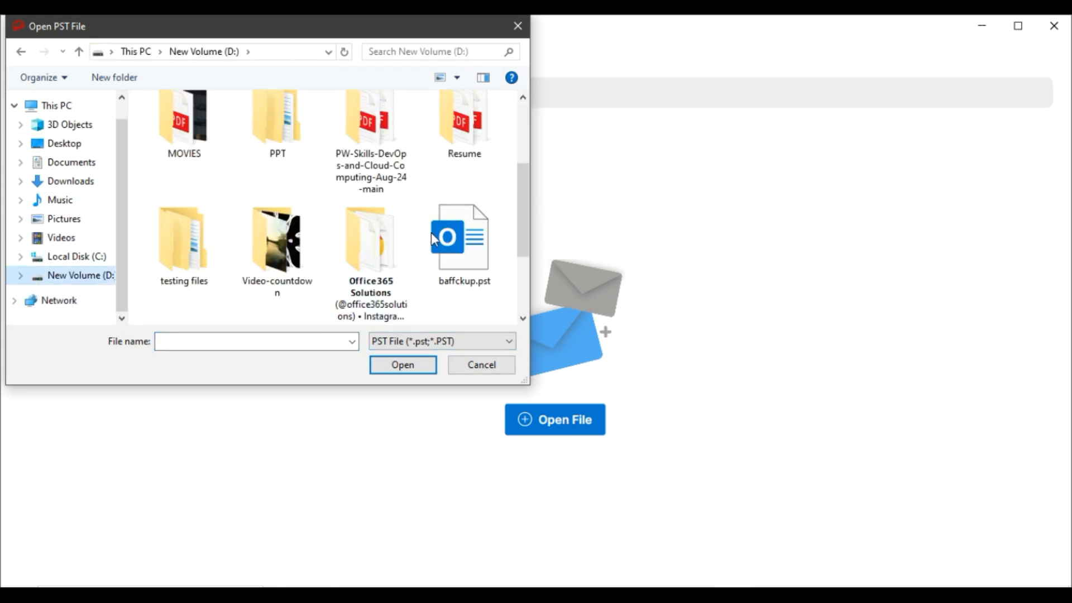
pyautogui.doubleClick(211, 247)
pyautogui.doubleClick(220, 187)
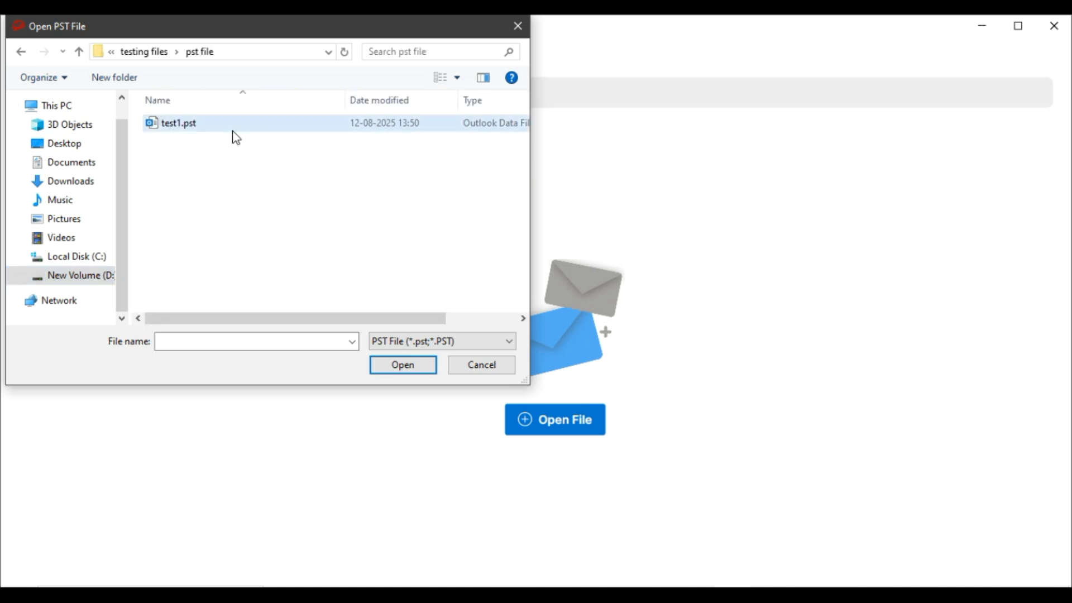
pyautogui.doubleClick(232, 130)
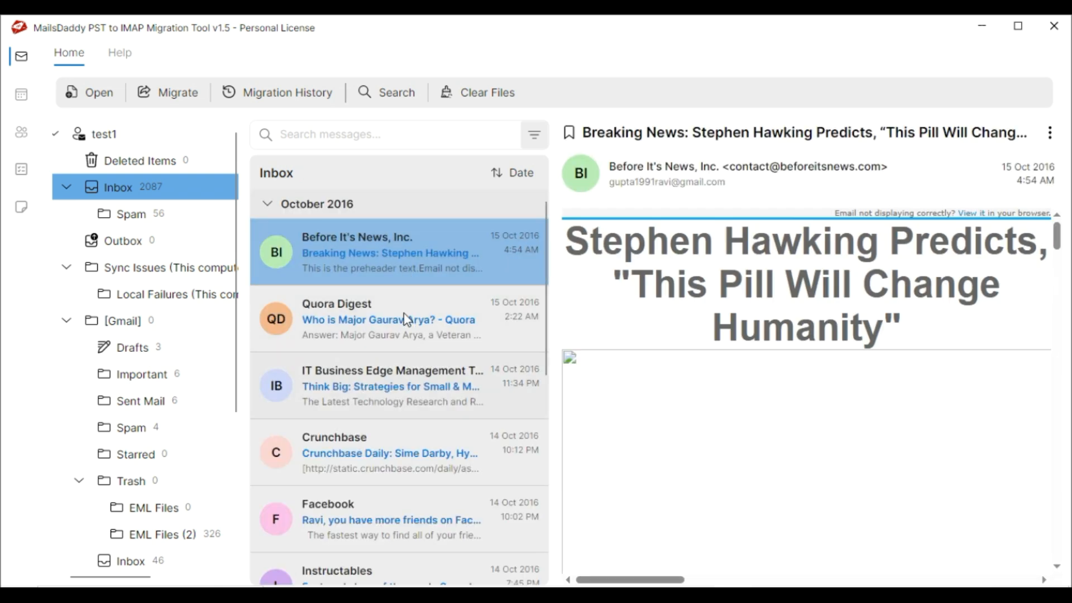
pyautogui.click(362, 325)
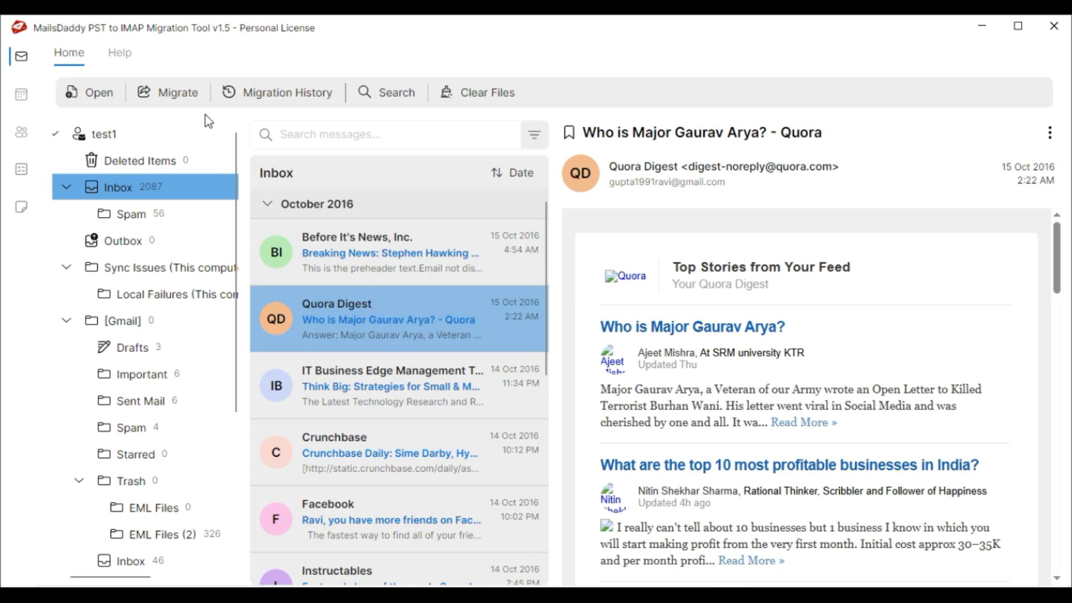
# Step: Migrate test1's Gmail Drafts and Important folders to the target email account, entering its email and app password, with incremental migration enabled
pyautogui.click(168, 92)
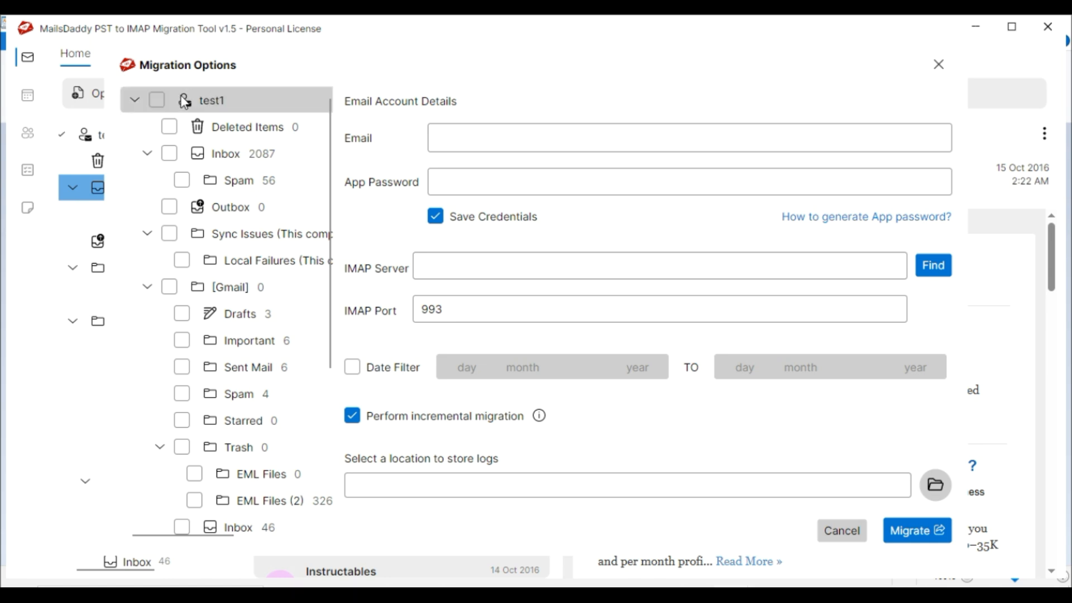
pyautogui.click(157, 101)
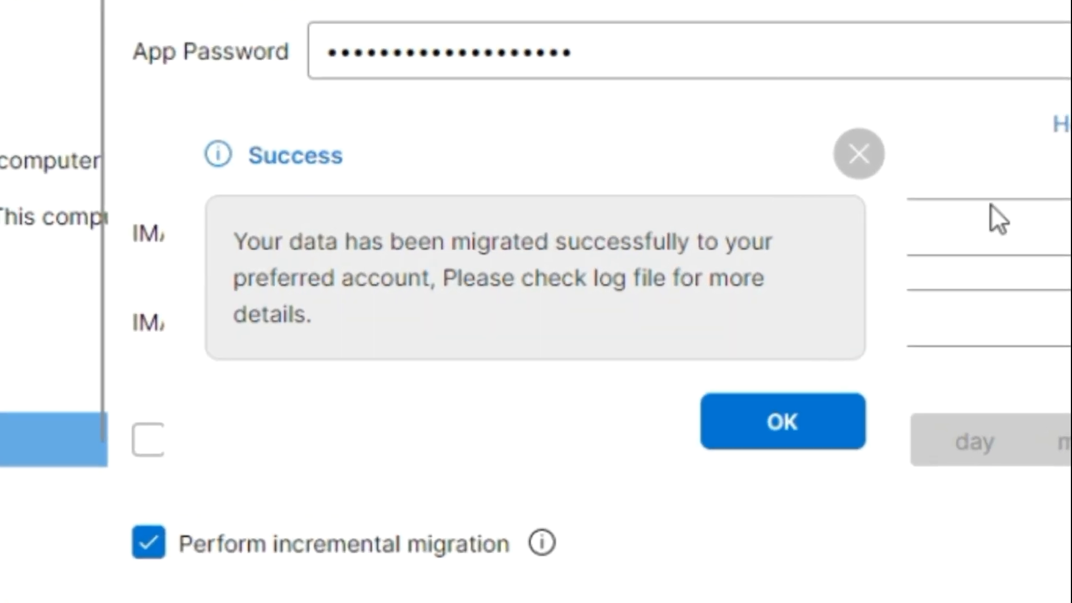
pyautogui.click(725, 449)
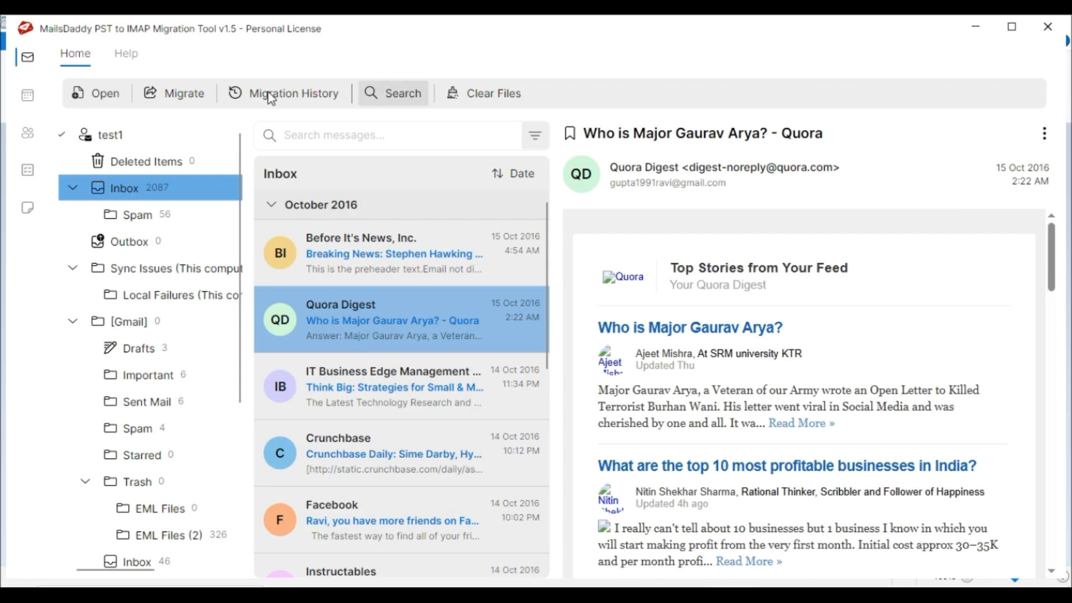
# Step: Search all folders of the test1 mailbox for messages containing the word "quora"
pyautogui.click(398, 95)
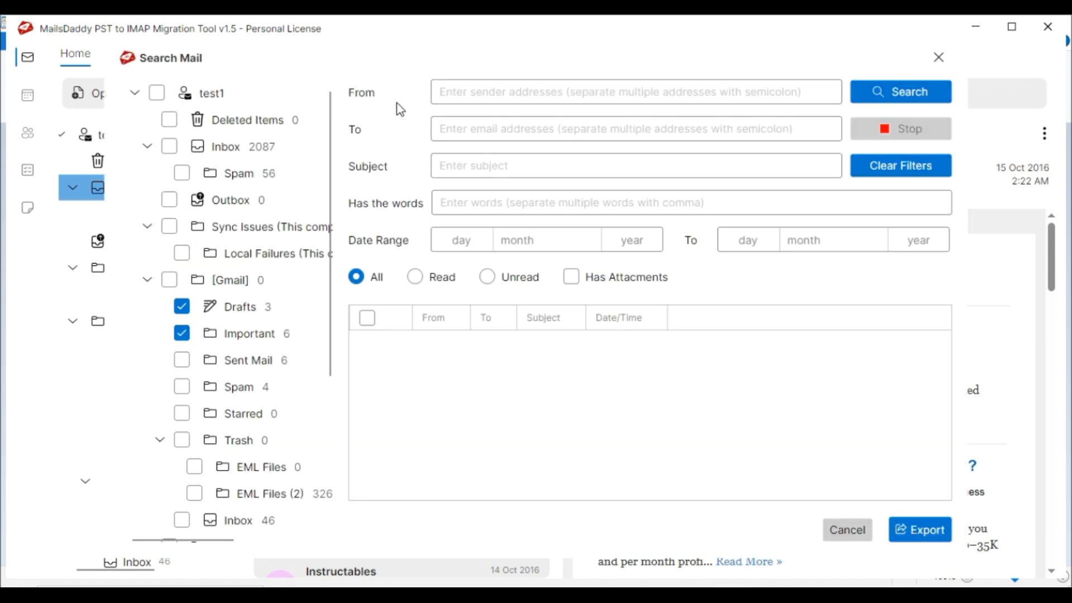
pyautogui.click(156, 92)
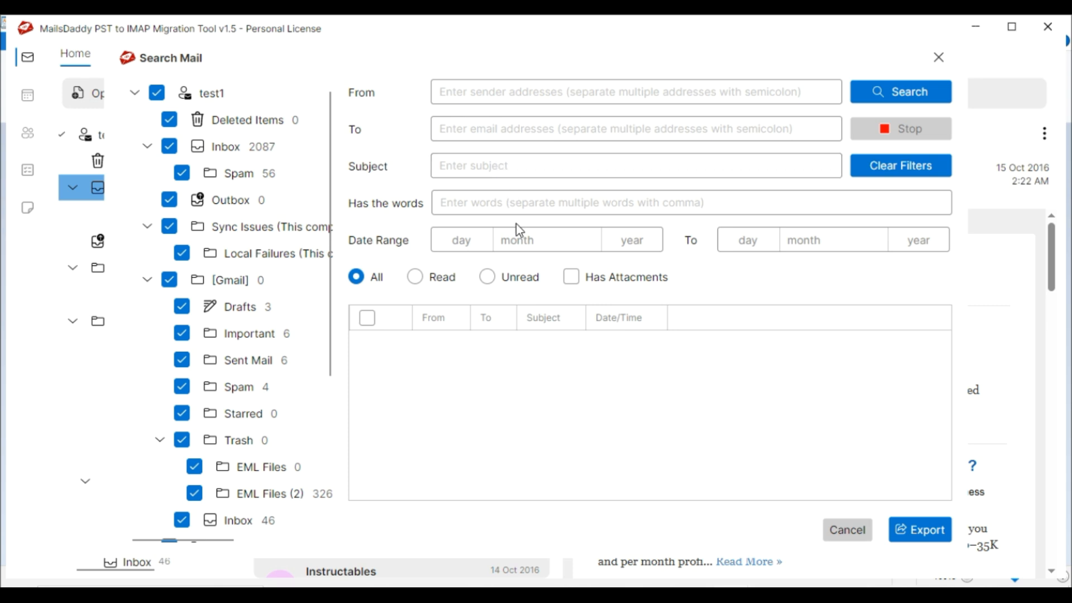
pyautogui.click(518, 205)
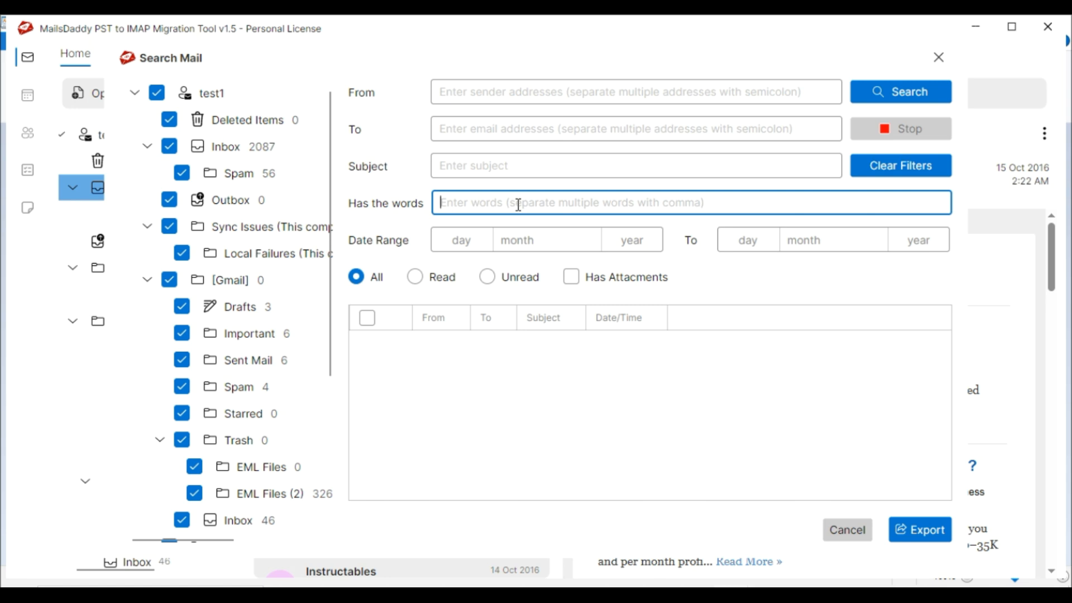
pyautogui.write('quora')
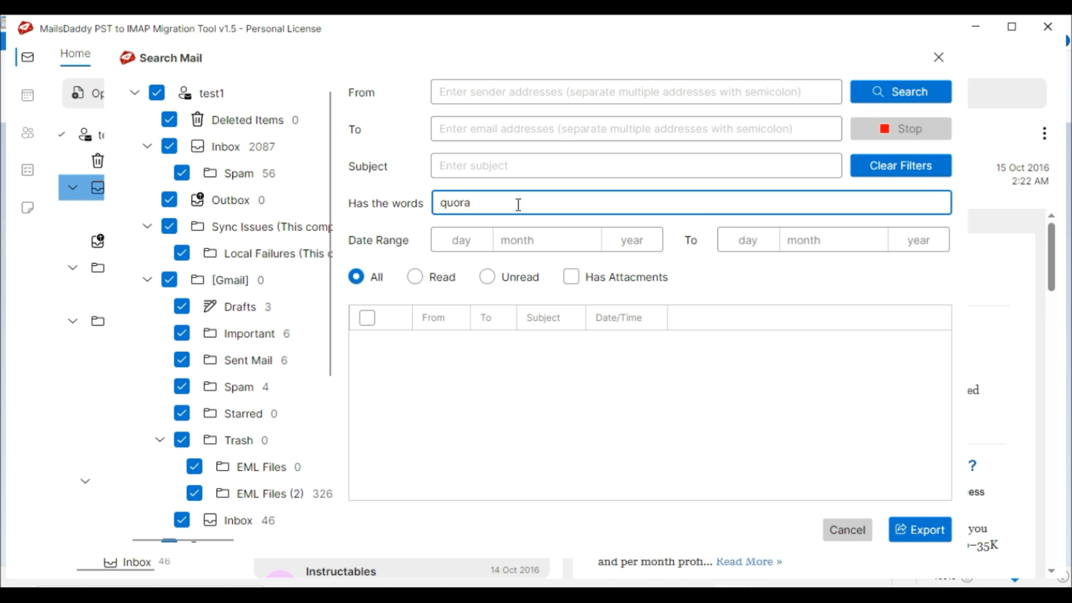
pyautogui.click(881, 98)
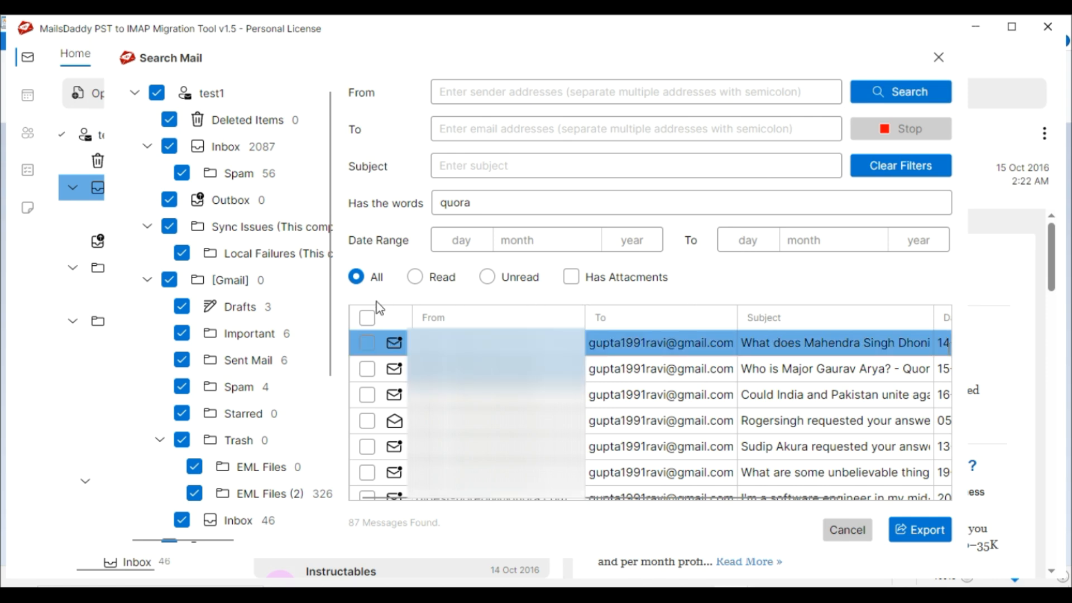
# Step: Select the second through fifth messages in the search results
pyautogui.click(368, 319)
pyautogui.click(368, 321)
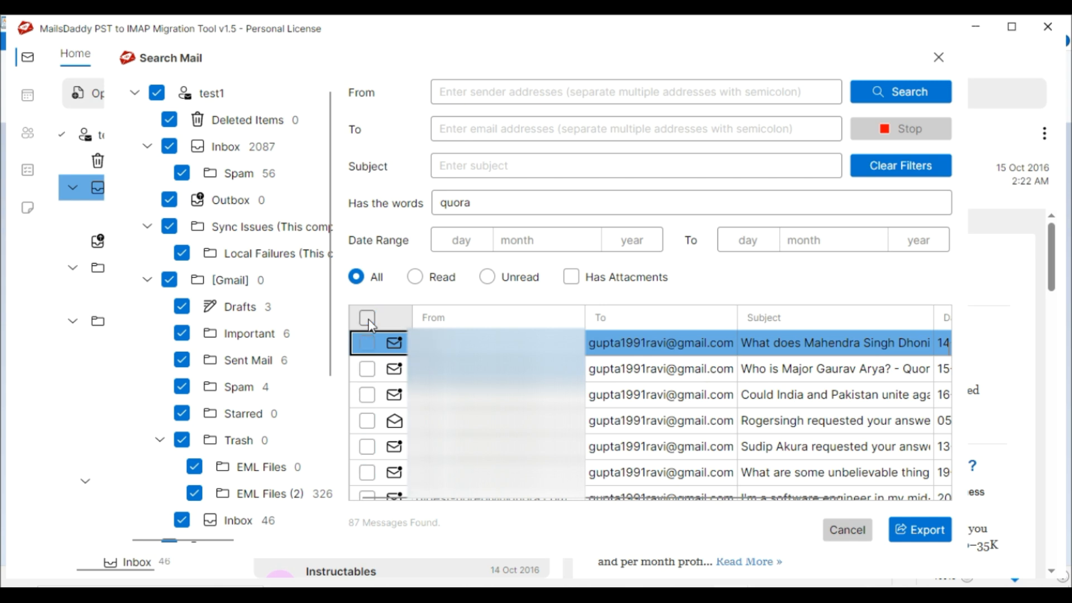
pyautogui.click(367, 372)
pyautogui.click(366, 372)
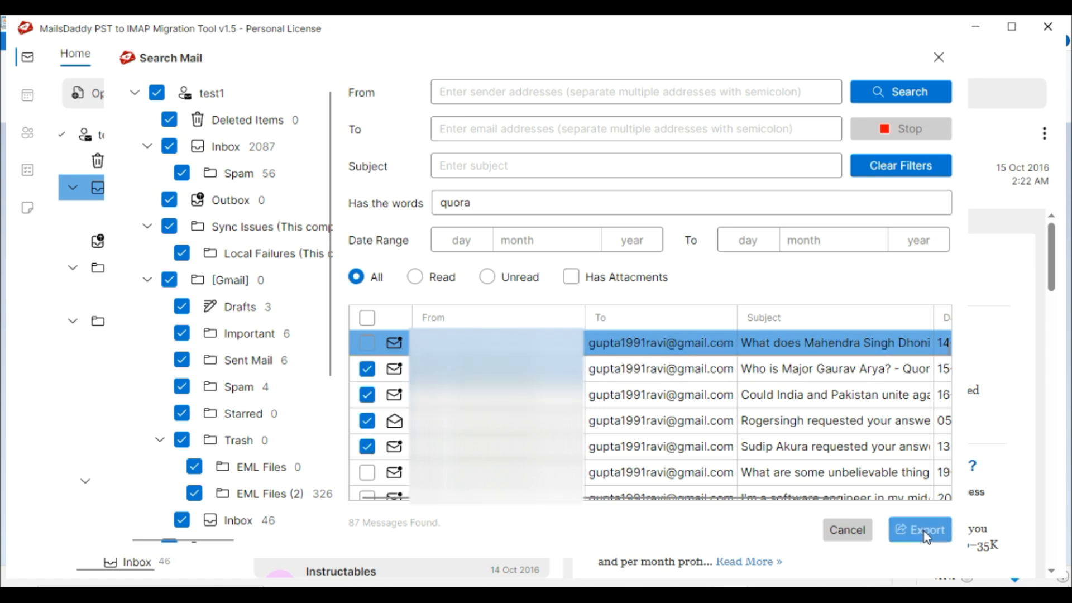
# Step: Migrate the selected messages to the email account with its app password, imap.gmail.com, port 993 and logs stored on the Desktop, and close the search
pyautogui.click(922, 530)
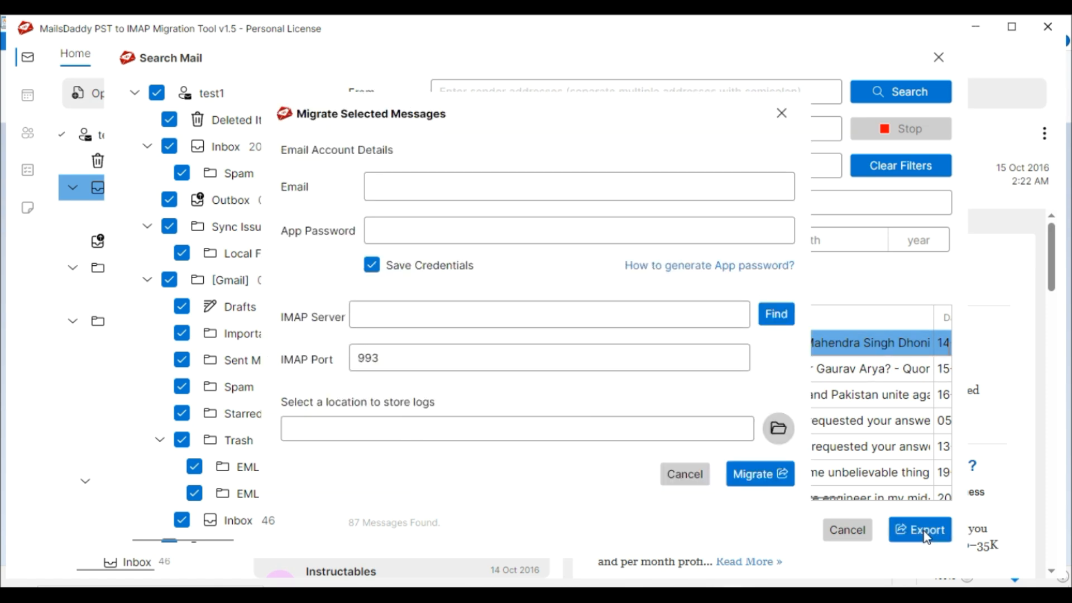
pyautogui.click(407, 186)
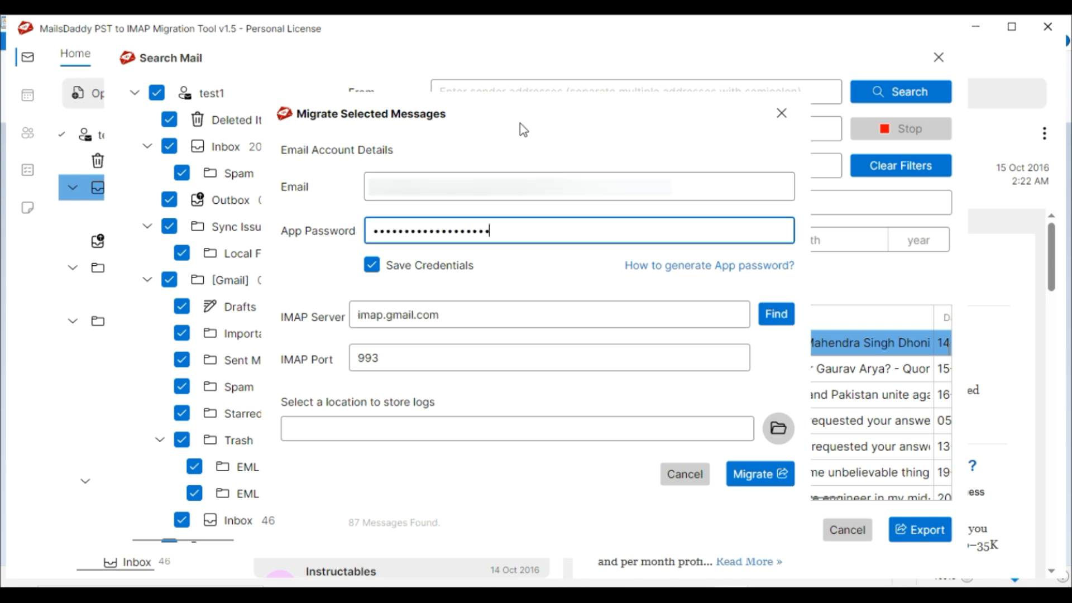
pyautogui.click(777, 429)
pyautogui.click(403, 365)
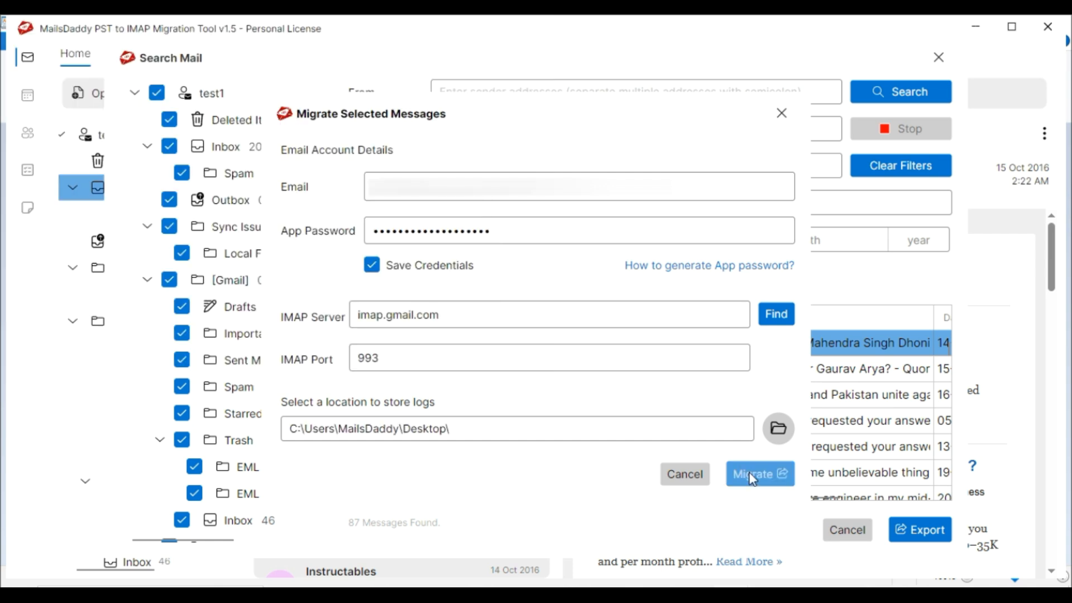
pyautogui.click(752, 478)
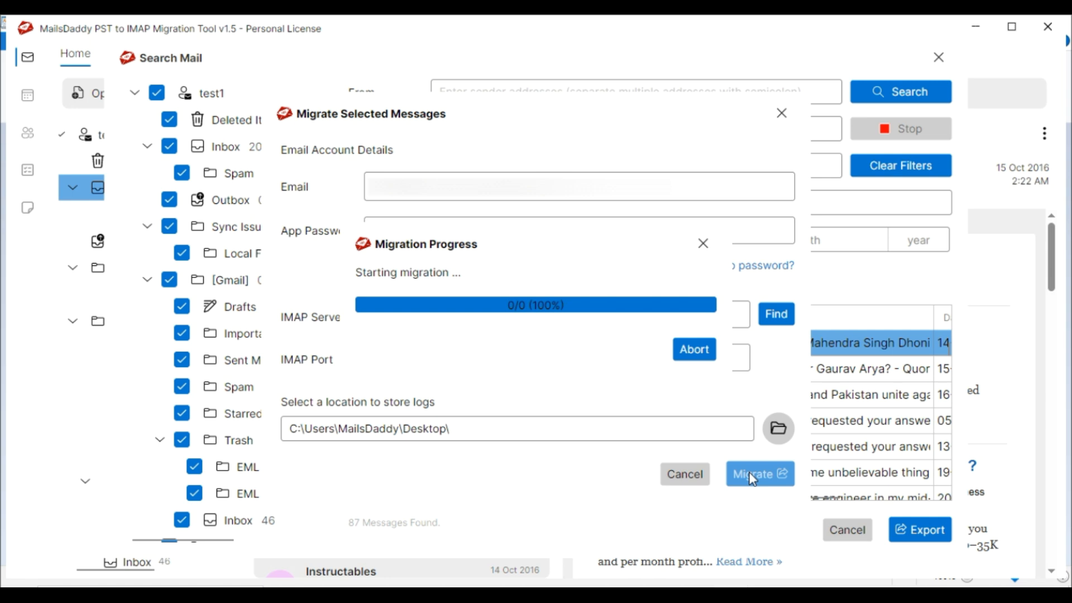
pyautogui.click(652, 360)
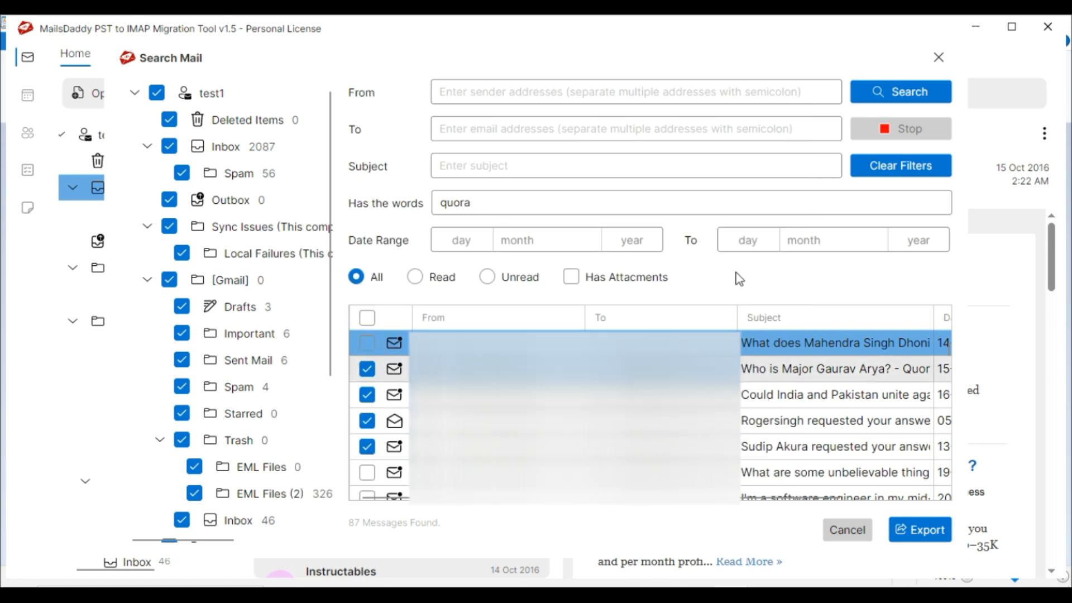
pyautogui.click(939, 58)
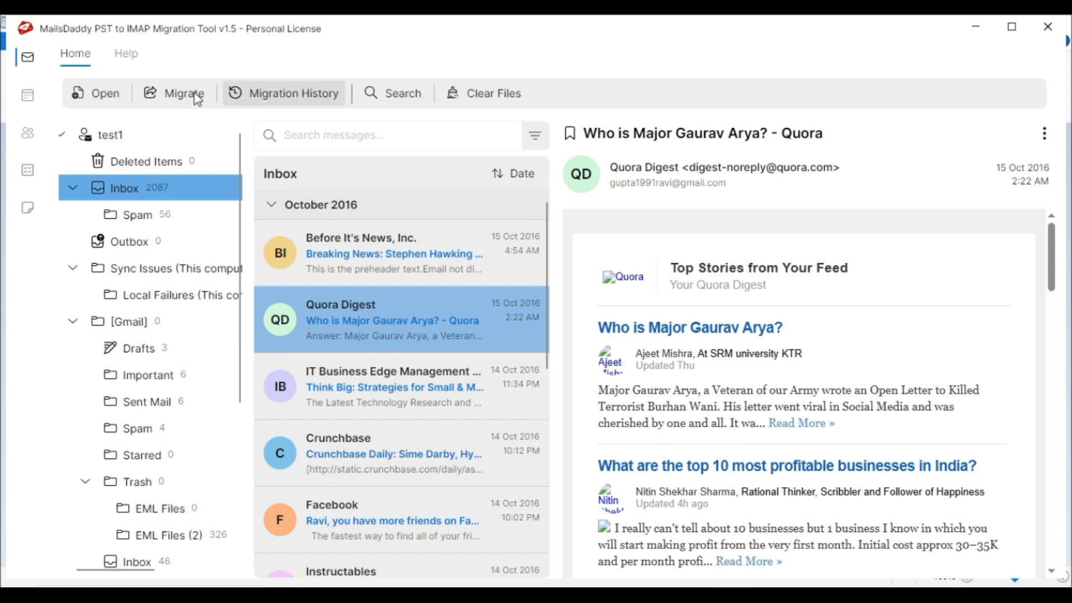
# Step: Review the migration history and the log file logs (152327).log, closing both when finished
pyautogui.click(289, 92)
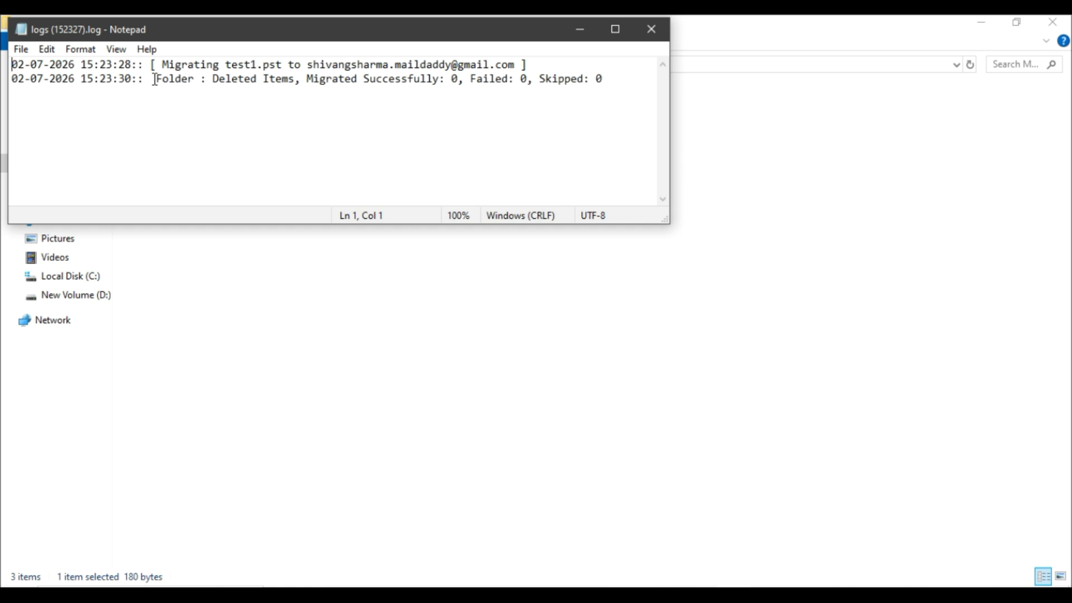
pyautogui.click(658, 34)
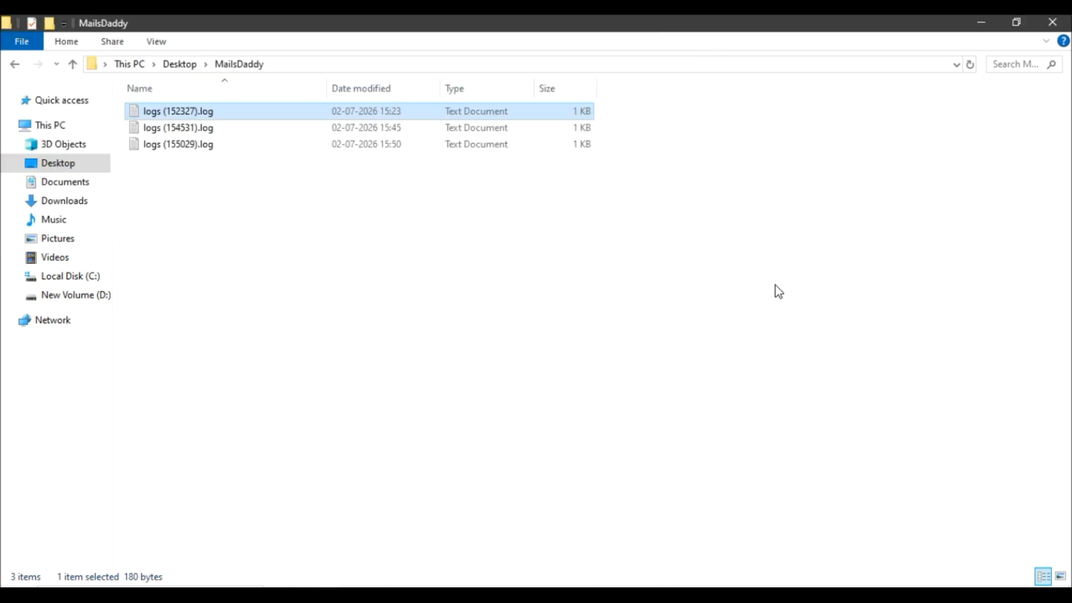
pyautogui.hotkey('alt', 'Tab')
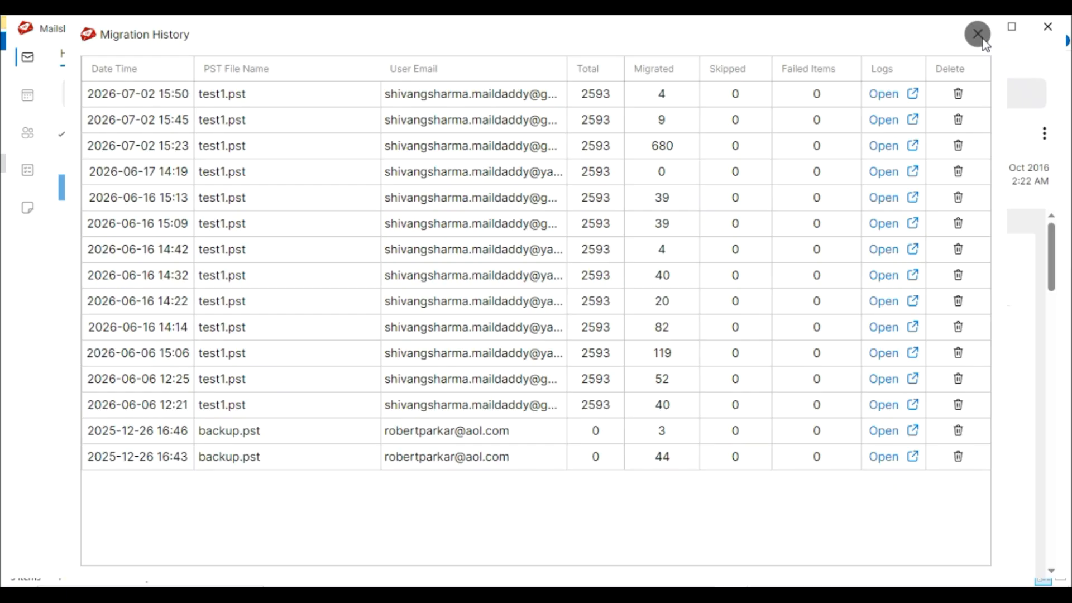
pyautogui.click(977, 33)
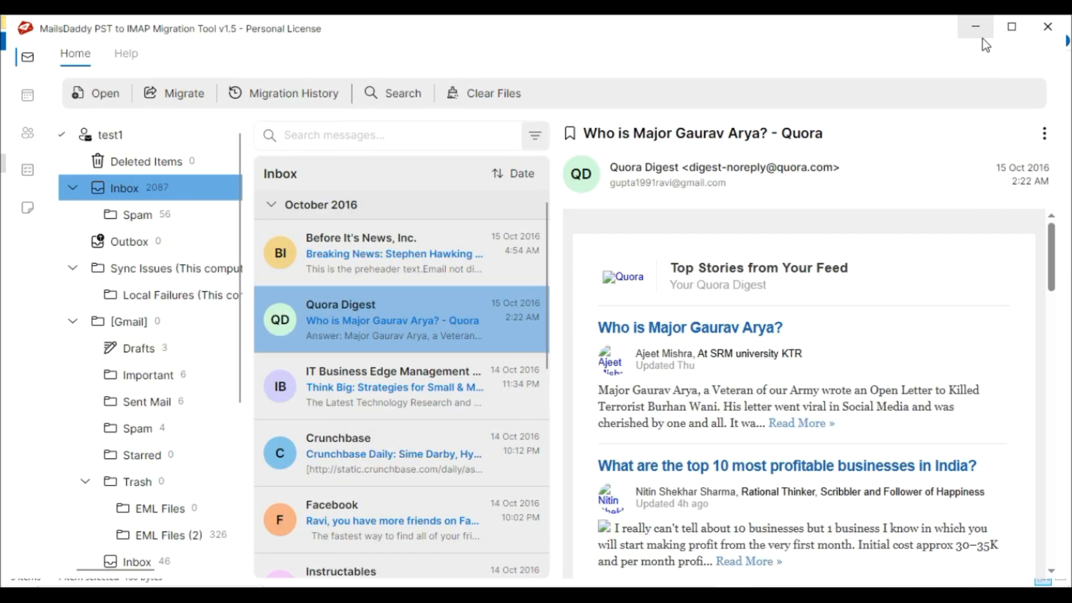